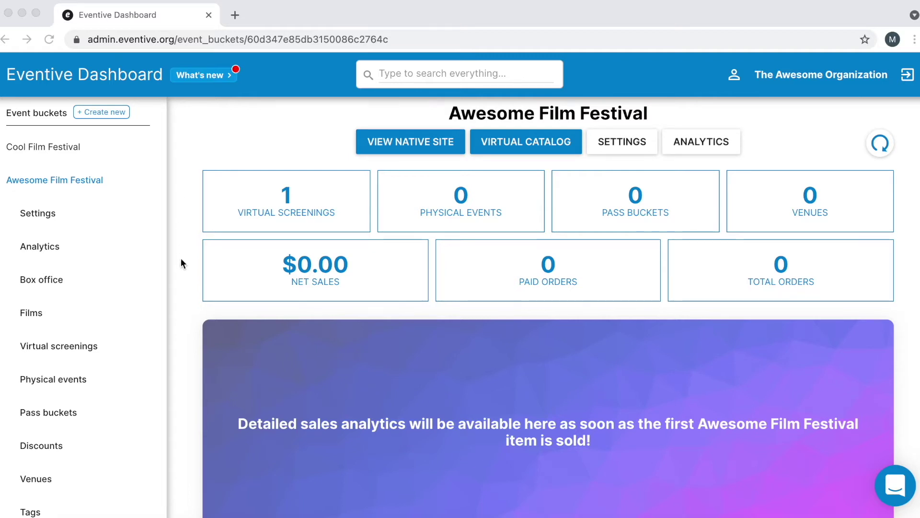
Create a new pass bucket for Awesome Film Festival from the Pass buckets list
{"action": "left_click", "coordinate": [187, 406]}
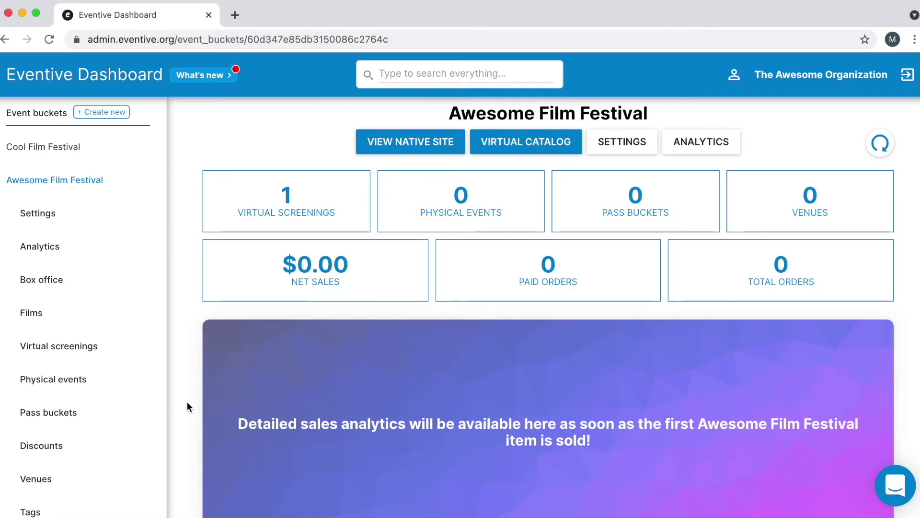
{"action": "left_click", "coordinate": [112, 414]}
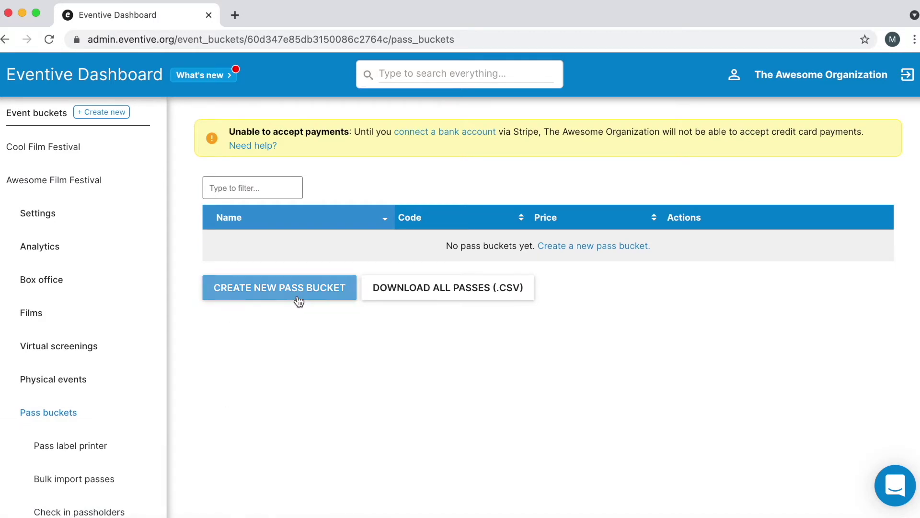
{"action": "left_click", "coordinate": [280, 294]}
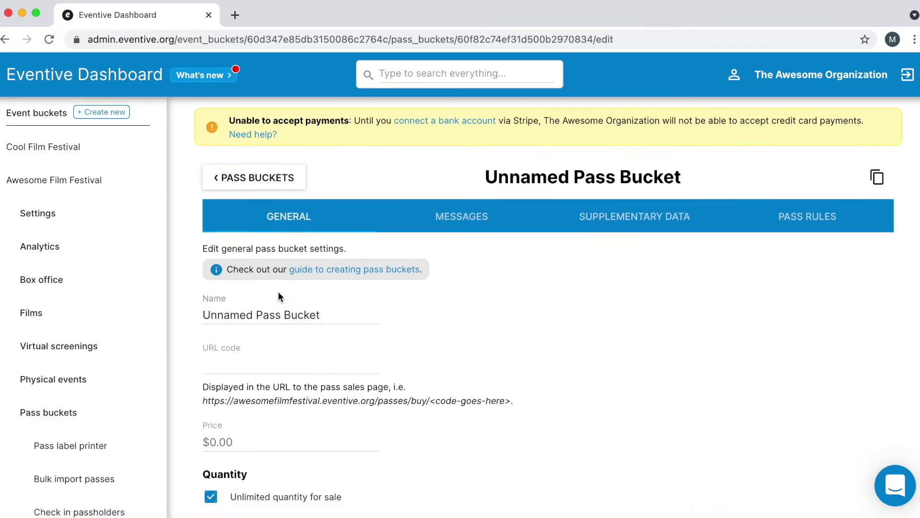
{"action": "scroll", "coordinate": [435, 273], "scroll_direction": "down", "scroll_amount": 1}
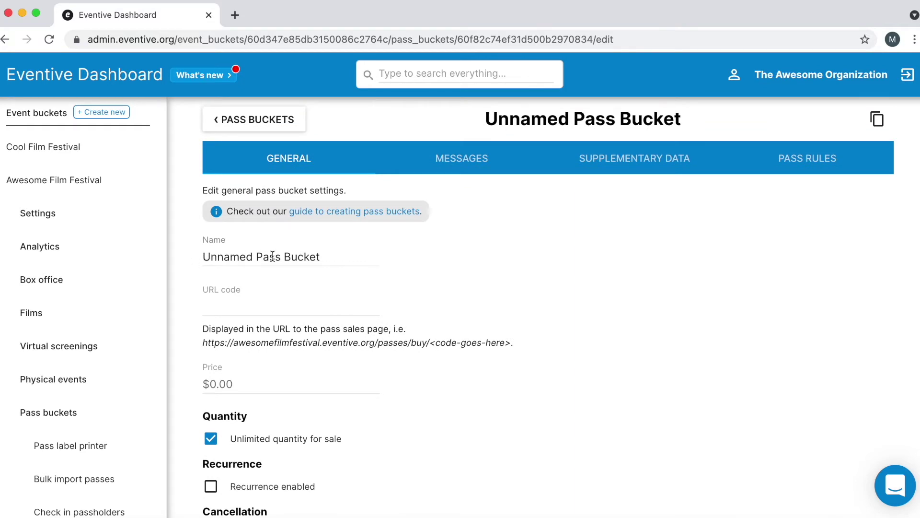
{"action": "triple_click", "coordinate": [236, 257]}
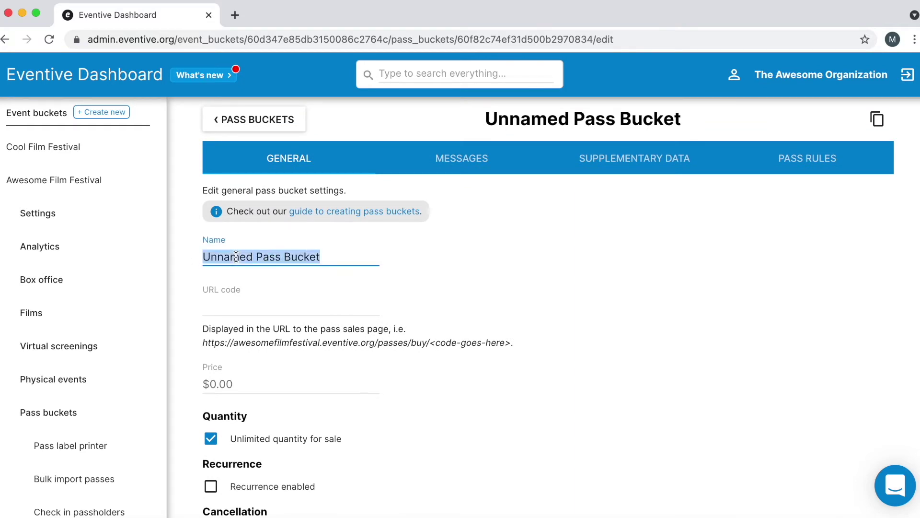
Name the pass bucket 'All Access Pass' and set its price to $20.00
{"action": "type", "text": "All Acc"}
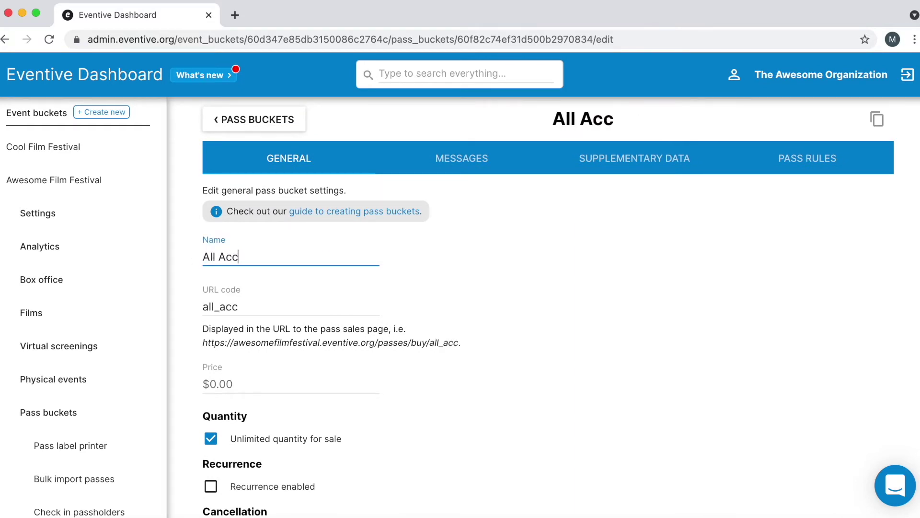
{"action": "type", "text": "ess Pass"}
{"action": "scroll", "coordinate": [252, 292], "scroll_direction": "down", "scroll_amount": 3}
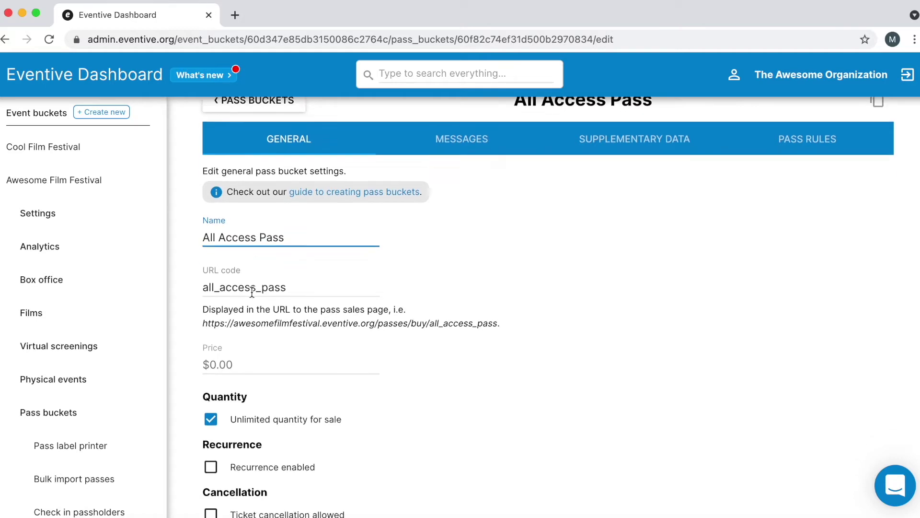
{"action": "left_click", "coordinate": [226, 289]}
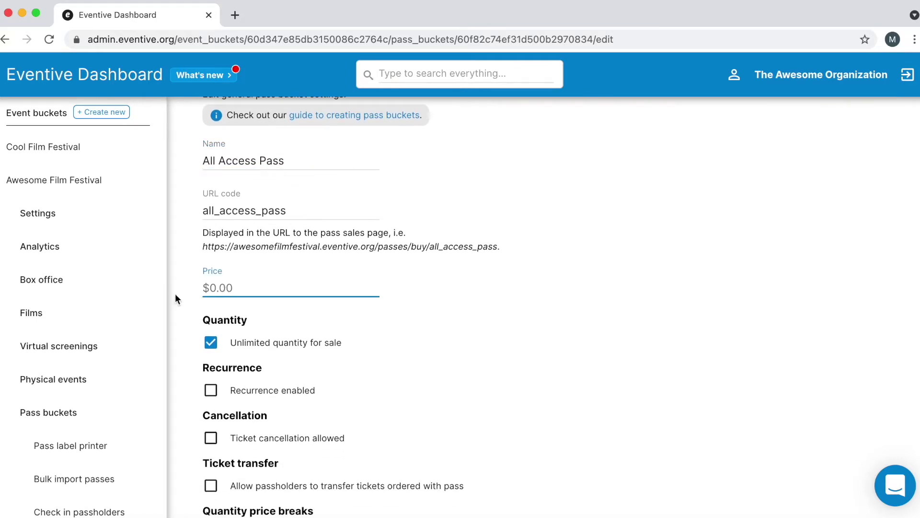
{"action": "type", "text": "20.00"}
{"action": "left_click", "coordinate": [504, 283]}
Save the All Access Pass settings and bring up its pass rules
{"action": "scroll", "coordinate": [504, 283], "scroll_direction": "down", "scroll_amount": 3}
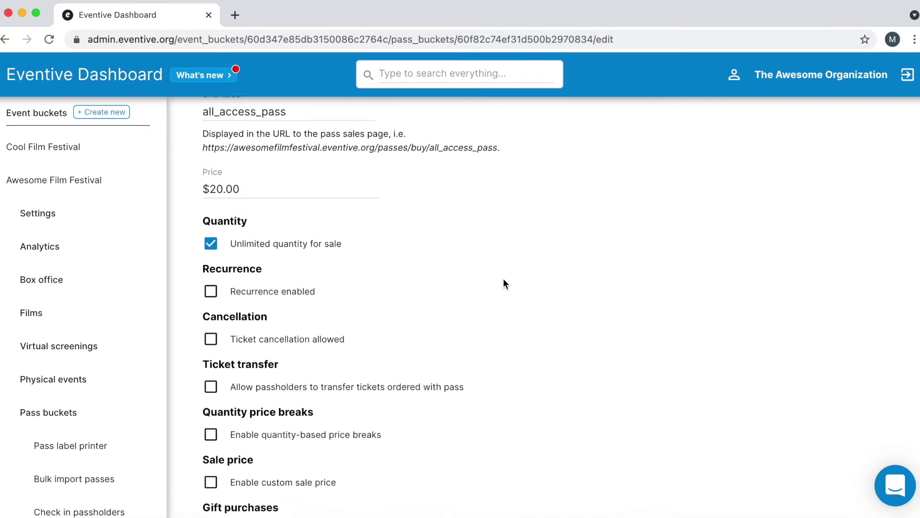
{"action": "scroll", "coordinate": [504, 283], "scroll_direction": "down", "scroll_amount": 3}
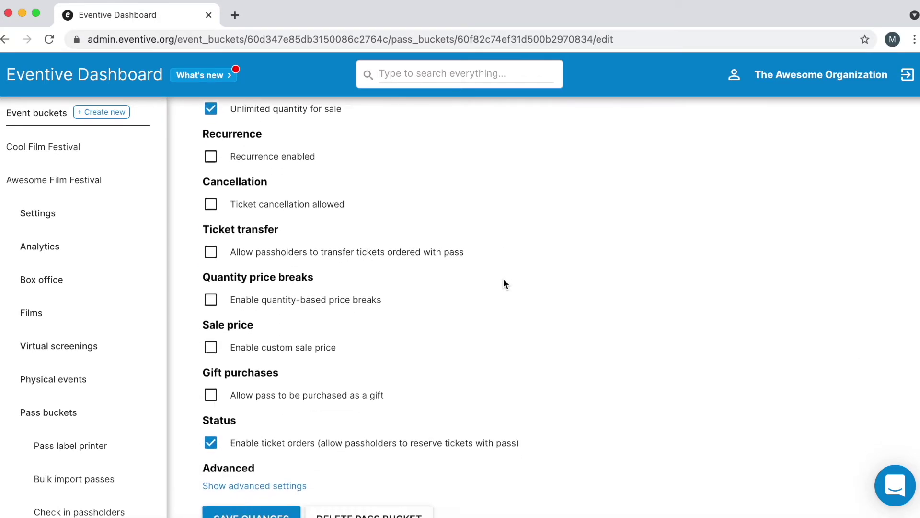
{"action": "scroll", "coordinate": [503, 283], "scroll_direction": "up", "scroll_amount": 2}
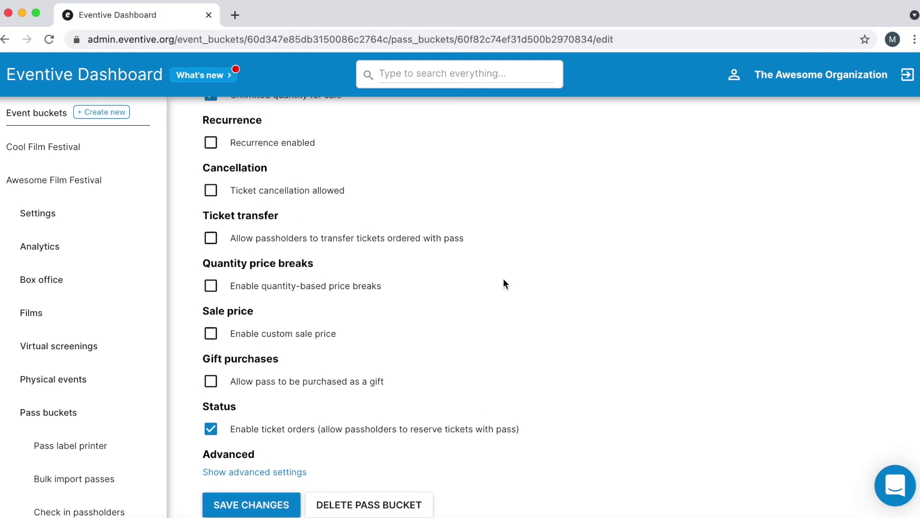
{"action": "scroll", "coordinate": [503, 282], "scroll_direction": "down", "scroll_amount": 3}
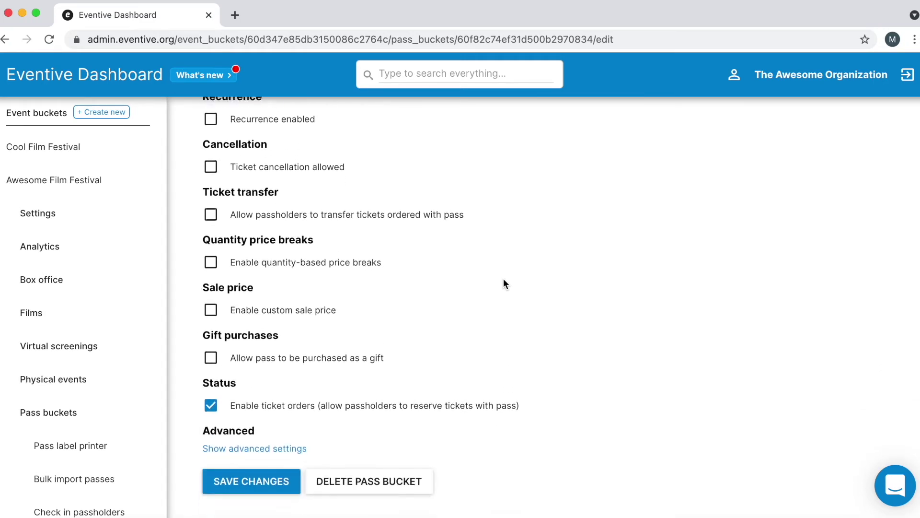
{"action": "scroll", "coordinate": [503, 283], "scroll_direction": "up", "scroll_amount": 2}
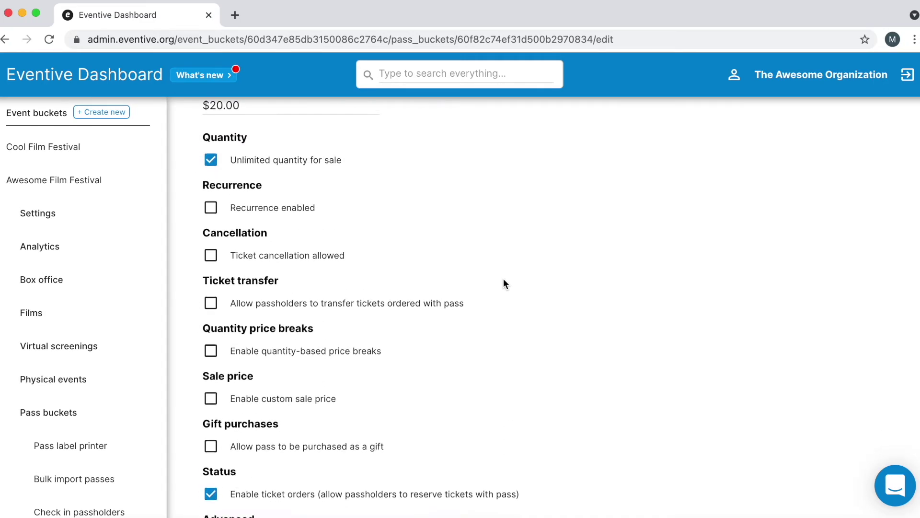
{"action": "scroll", "coordinate": [503, 283], "scroll_direction": "down", "scroll_amount": 1}
{"action": "scroll", "coordinate": [504, 282], "scroll_direction": "down", "scroll_amount": 2}
{"action": "left_click", "coordinate": [241, 471]}
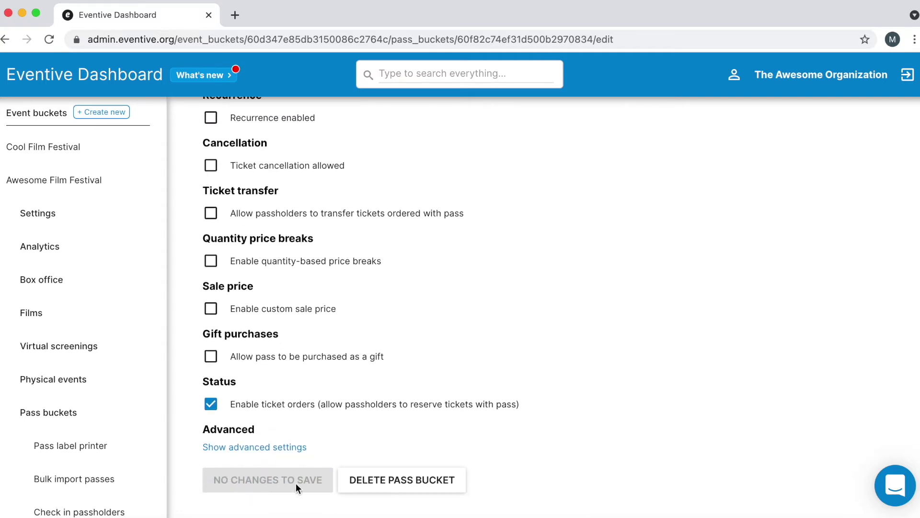
{"action": "scroll", "coordinate": [301, 482], "scroll_direction": "up", "scroll_amount": 5}
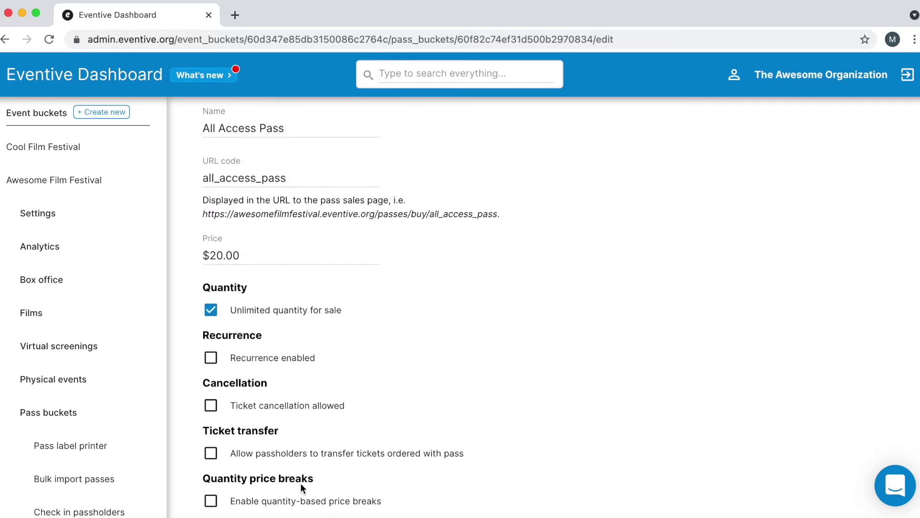
{"action": "scroll", "coordinate": [301, 482], "scroll_direction": "up", "scroll_amount": 2}
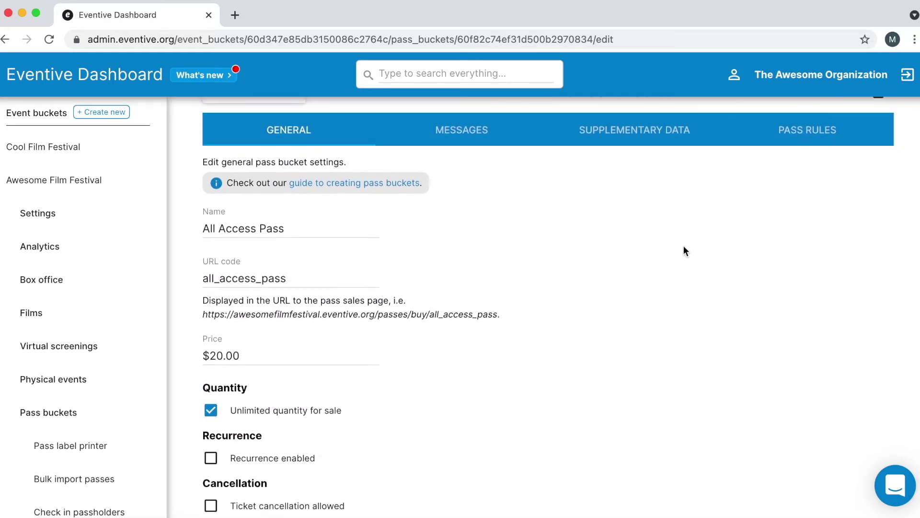
{"action": "left_click", "coordinate": [810, 138]}
Scroll through the All Access Pass rules page, which has no rules yet
{"action": "scroll", "coordinate": [781, 222], "scroll_direction": "down", "scroll_amount": 2}
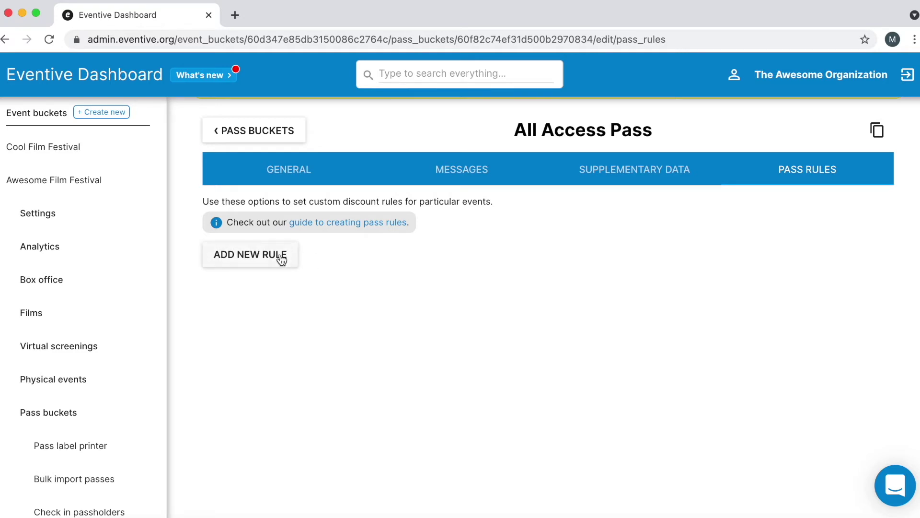
Add a new rule giving 100 percent off ticket orders, applied to all ticket buckets
{"action": "left_click", "coordinate": [230, 258]}
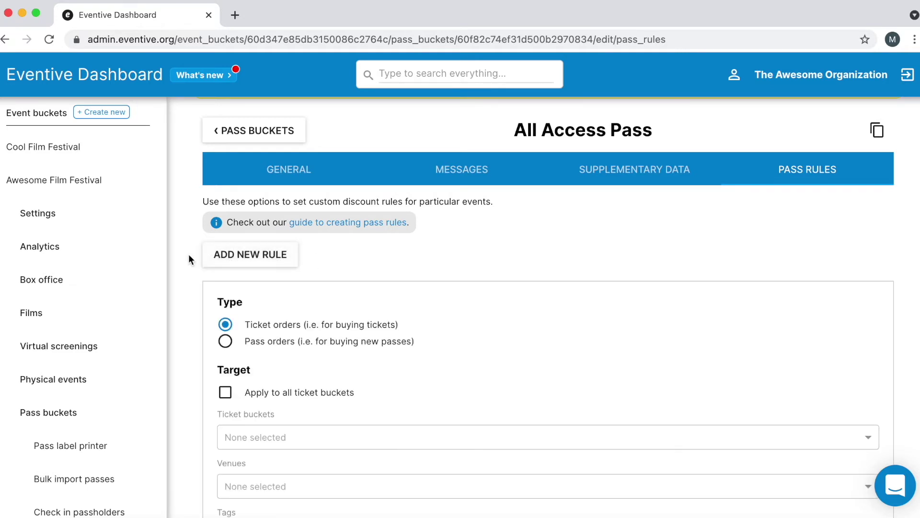
{"action": "scroll", "coordinate": [189, 259], "scroll_direction": "down", "scroll_amount": 2}
{"action": "scroll", "coordinate": [189, 255], "scroll_direction": "down", "scroll_amount": 3}
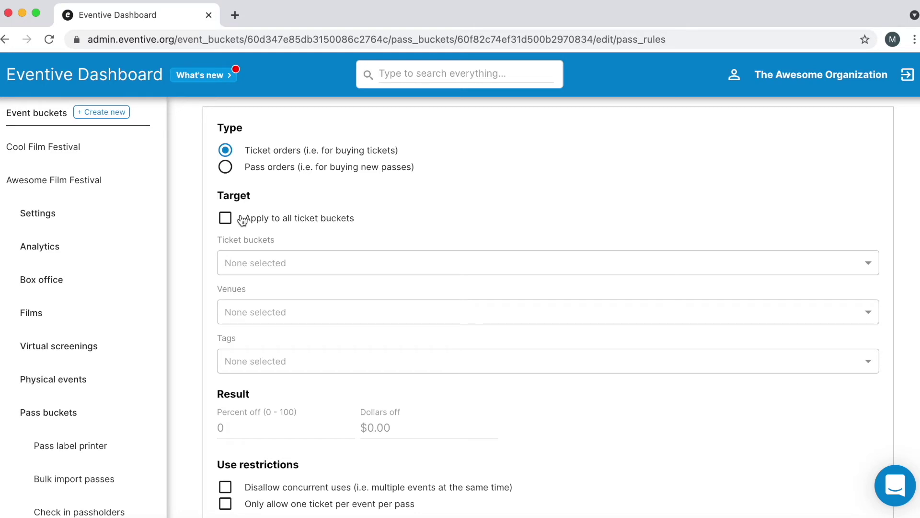
{"action": "left_click", "coordinate": [226, 219]}
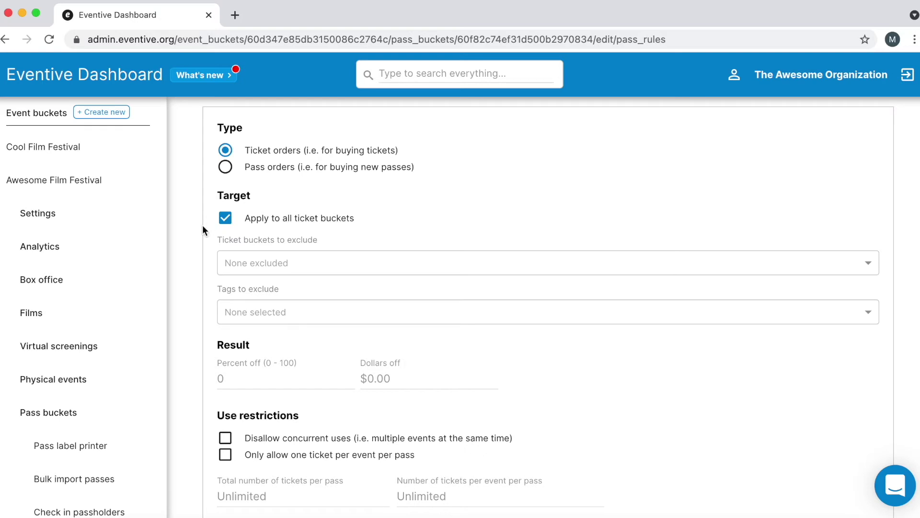
{"action": "scroll", "coordinate": [203, 227], "scroll_direction": "down", "scroll_amount": 1}
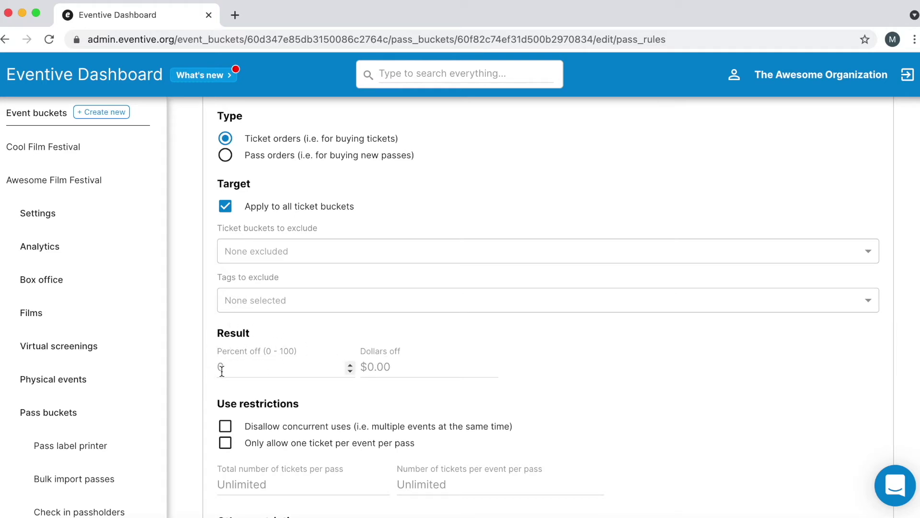
{"action": "left_click", "coordinate": [255, 369]}
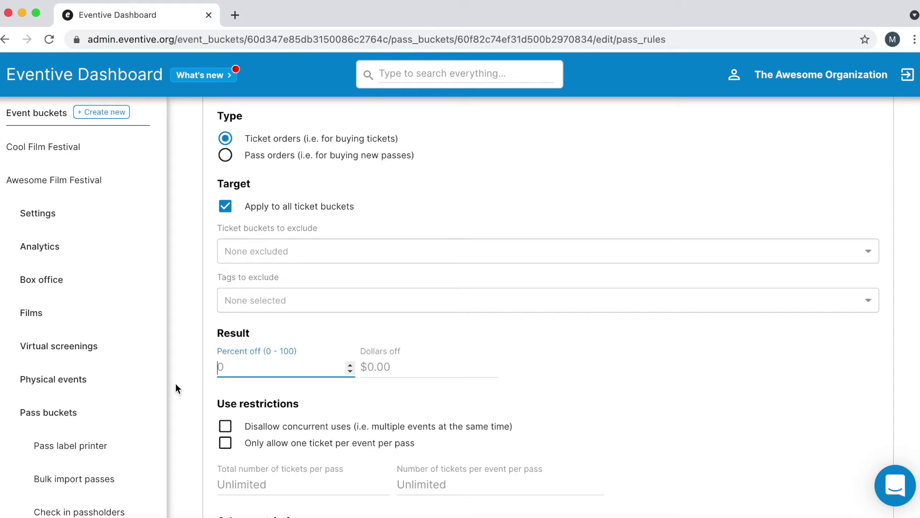
{"action": "type", "text": "100"}
{"action": "left_click", "coordinate": [187, 357]}
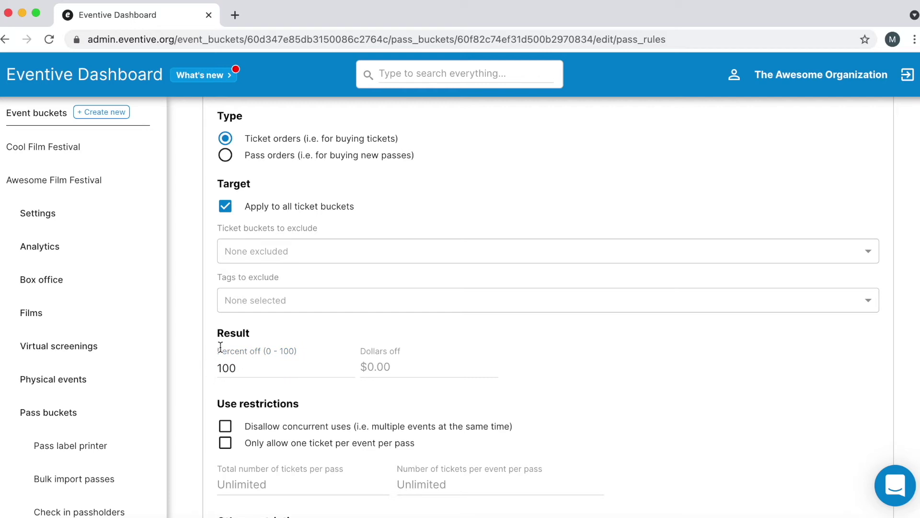
{"action": "scroll", "coordinate": [192, 359], "scroll_direction": "down", "scroll_amount": 3}
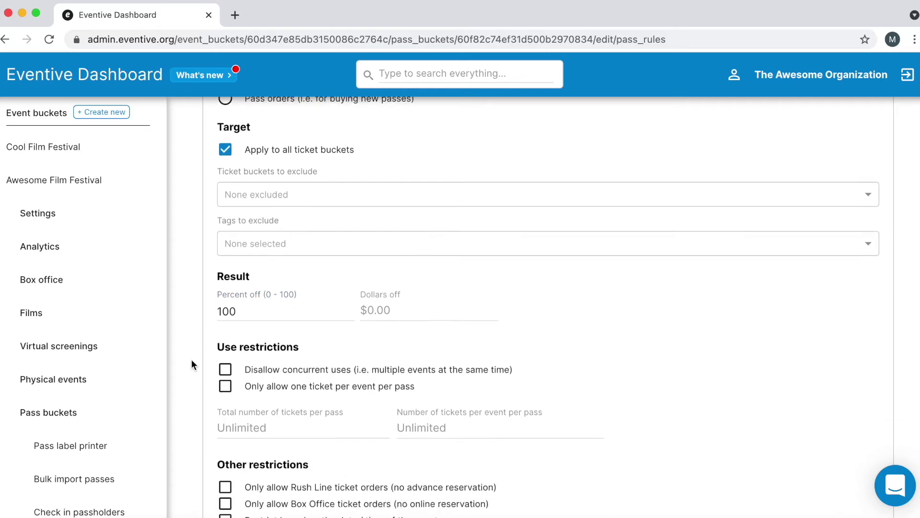
{"action": "scroll", "coordinate": [192, 364], "scroll_direction": "down", "scroll_amount": 3}
Save the 100%-off pass rule and review the saved rule form
{"action": "left_click", "coordinate": [241, 396]}
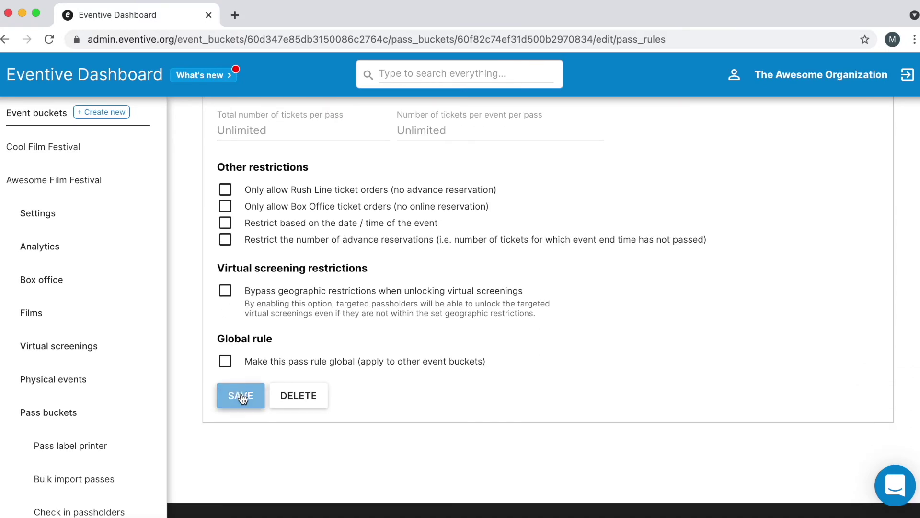
{"action": "scroll", "coordinate": [242, 397], "scroll_direction": "up", "scroll_amount": 7}
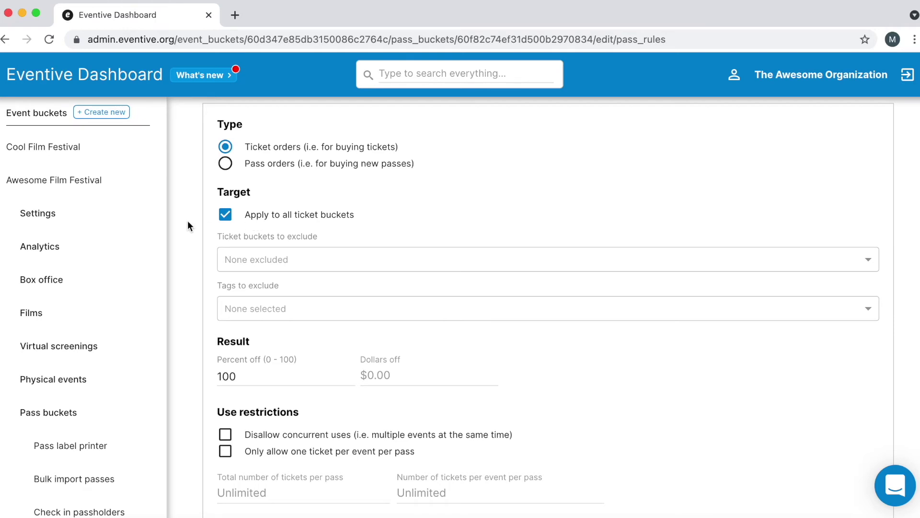
{"action": "scroll", "coordinate": [188, 222], "scroll_direction": "up", "scroll_amount": 1}
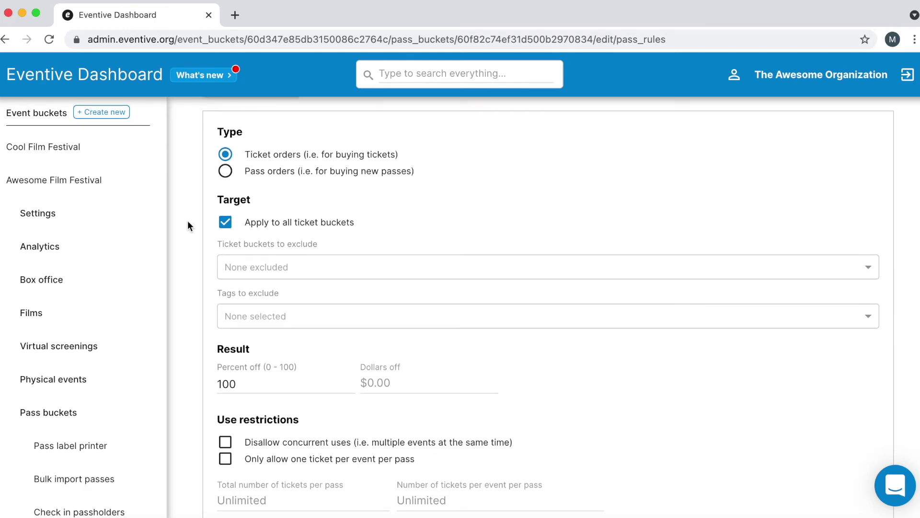
{"action": "scroll", "coordinate": [188, 223], "scroll_direction": "up", "scroll_amount": 2}
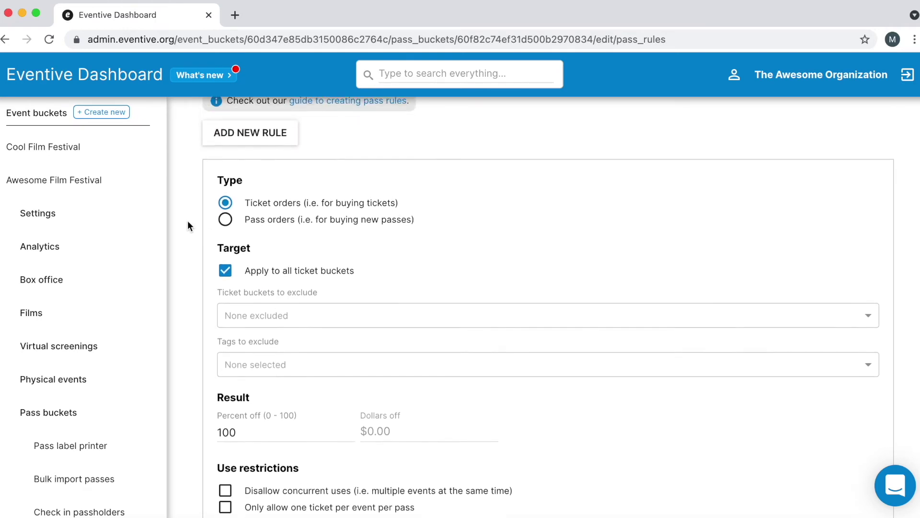
{"action": "scroll", "coordinate": [188, 226], "scroll_direction": "up", "scroll_amount": 5}
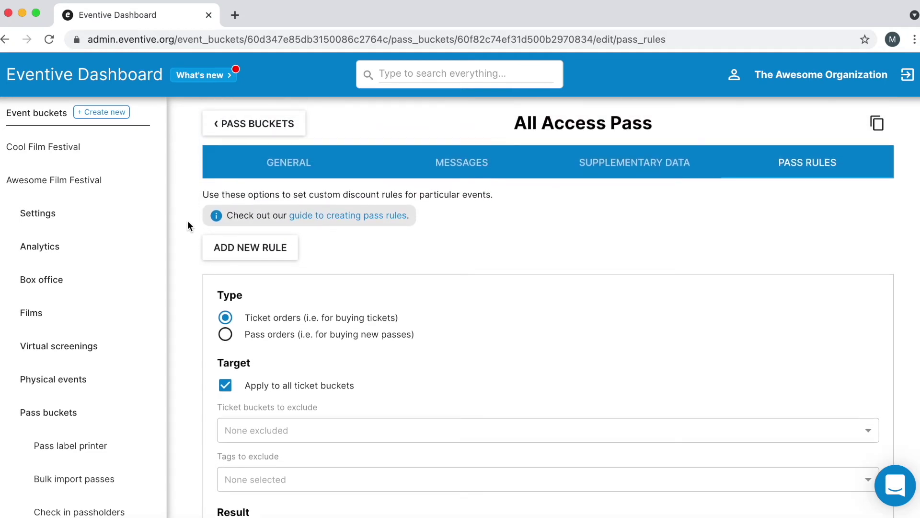
{"action": "scroll", "coordinate": [188, 221], "scroll_direction": "down", "scroll_amount": 8}
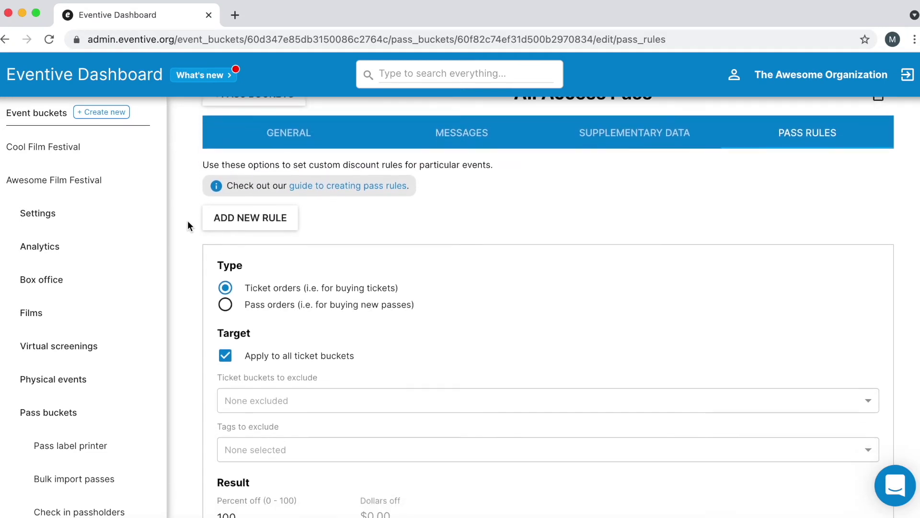
{"action": "scroll", "coordinate": [188, 222], "scroll_direction": "down", "scroll_amount": 2}
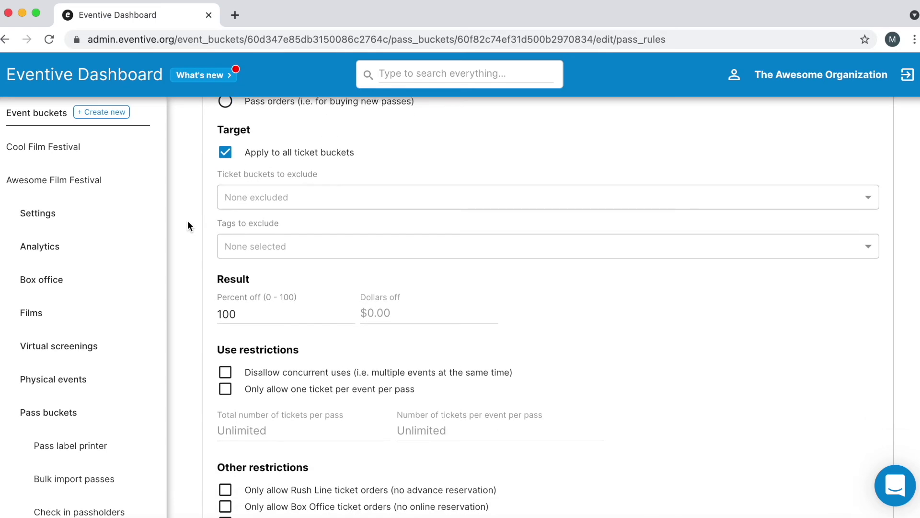
Tick 'Only allow one ticket per event per pass' under Use restrictions
{"action": "left_click", "coordinate": [226, 390]}
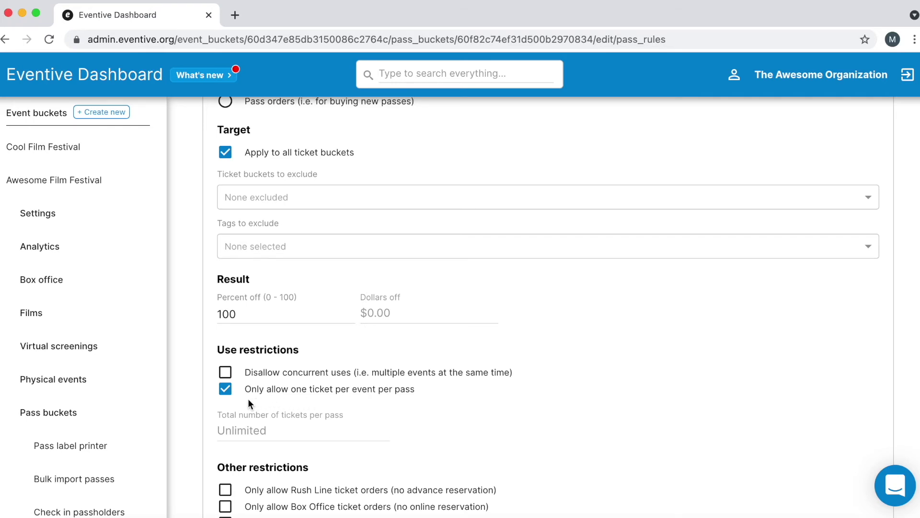
{"action": "scroll", "coordinate": [249, 399], "scroll_direction": "up", "scroll_amount": 4}
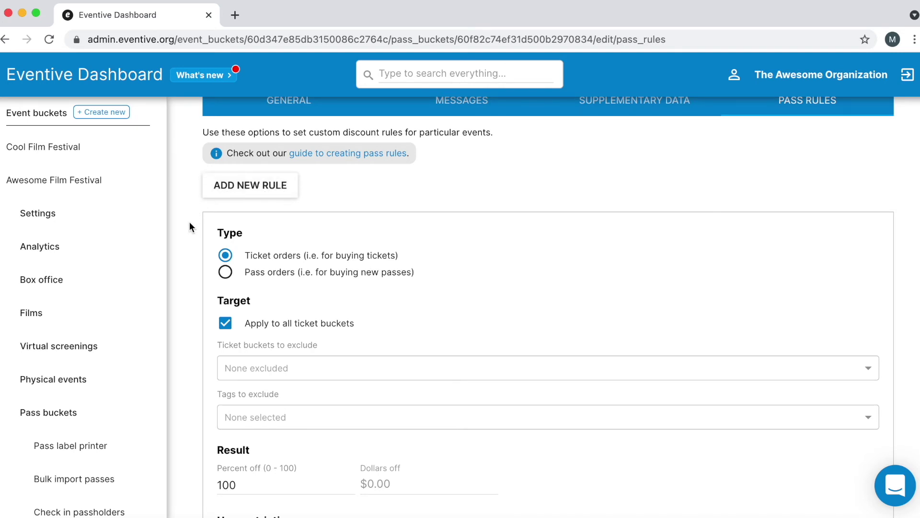
{"action": "scroll", "coordinate": [189, 226], "scroll_direction": "up", "scroll_amount": 2}
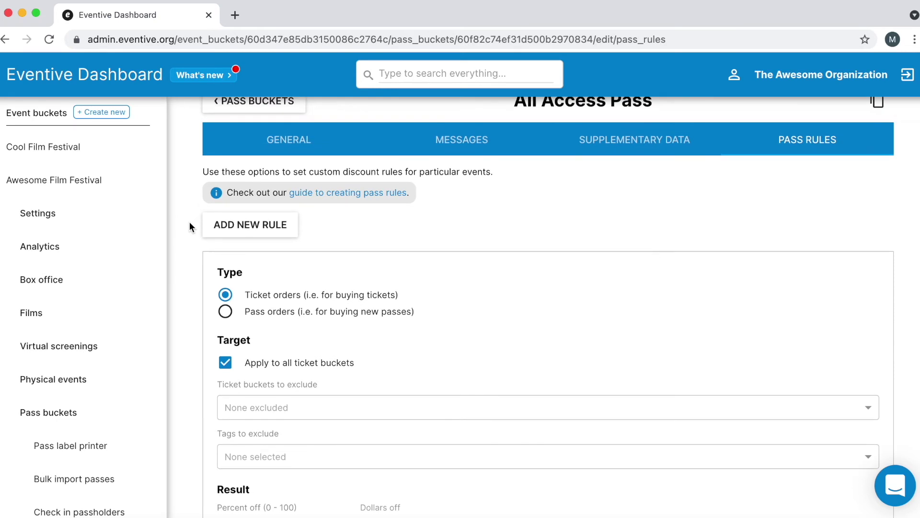
{"action": "scroll", "coordinate": [189, 226], "scroll_direction": "up", "scroll_amount": 1}
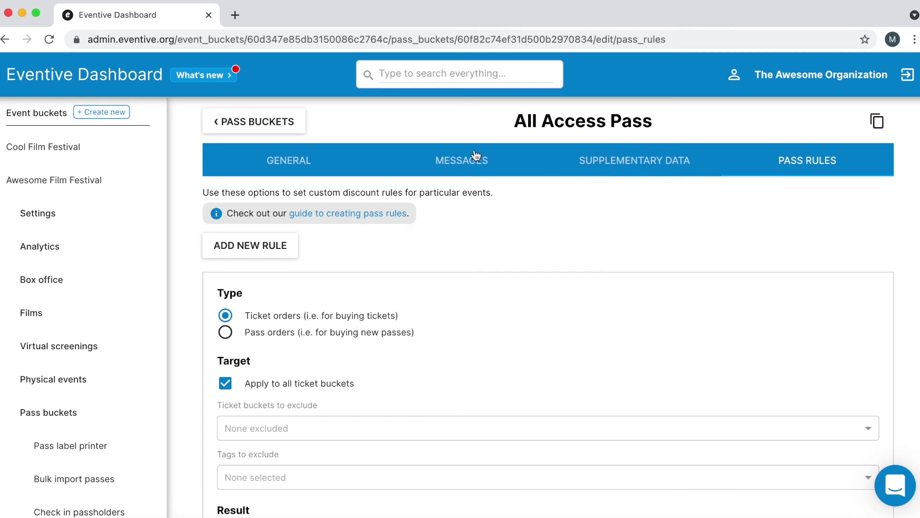
Add a required Mailing address field under Supplementary data and save the fields
{"action": "left_click", "coordinate": [650, 161]}
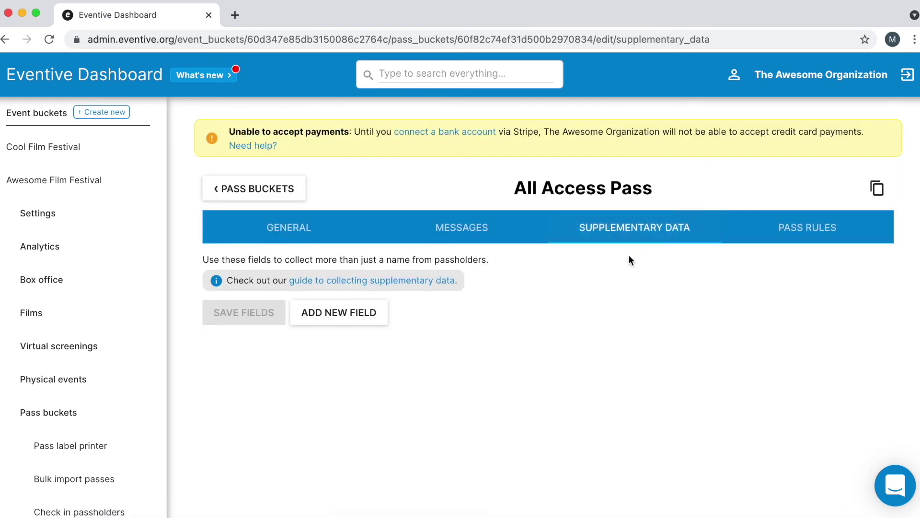
{"action": "scroll", "coordinate": [629, 254], "scroll_direction": "down", "scroll_amount": 3}
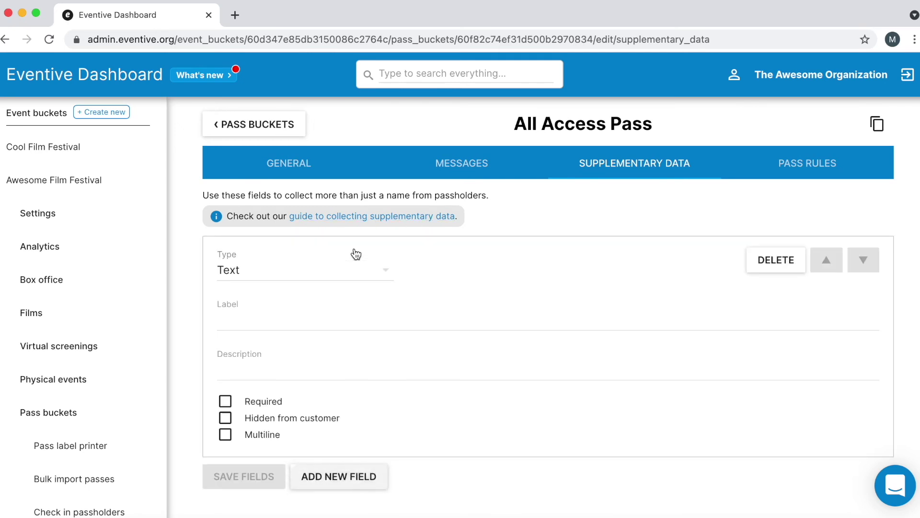
{"action": "scroll", "coordinate": [356, 255], "scroll_direction": "down", "scroll_amount": 1}
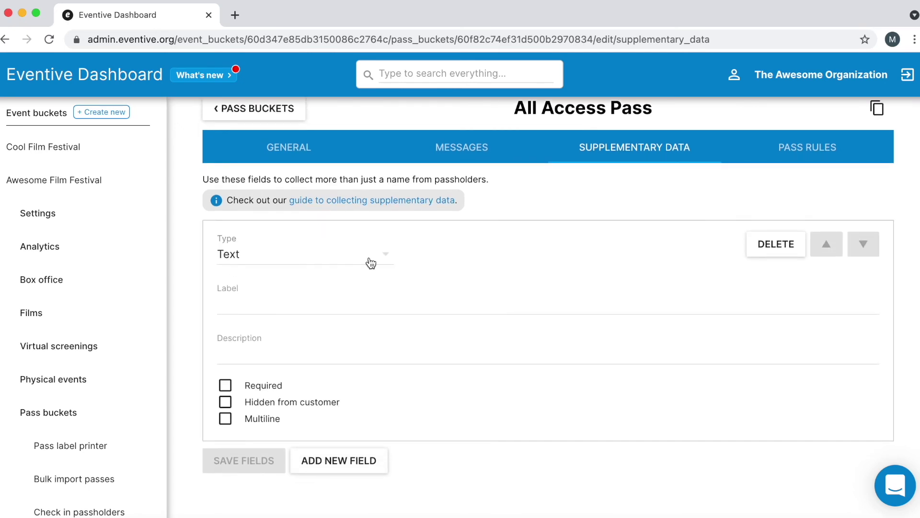
{"action": "left_click", "coordinate": [383, 255]}
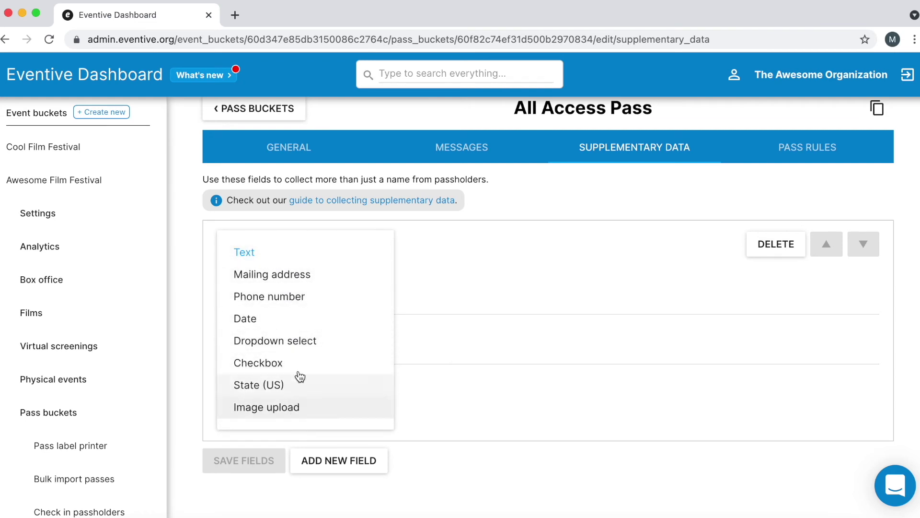
{"action": "left_click", "coordinate": [305, 278]}
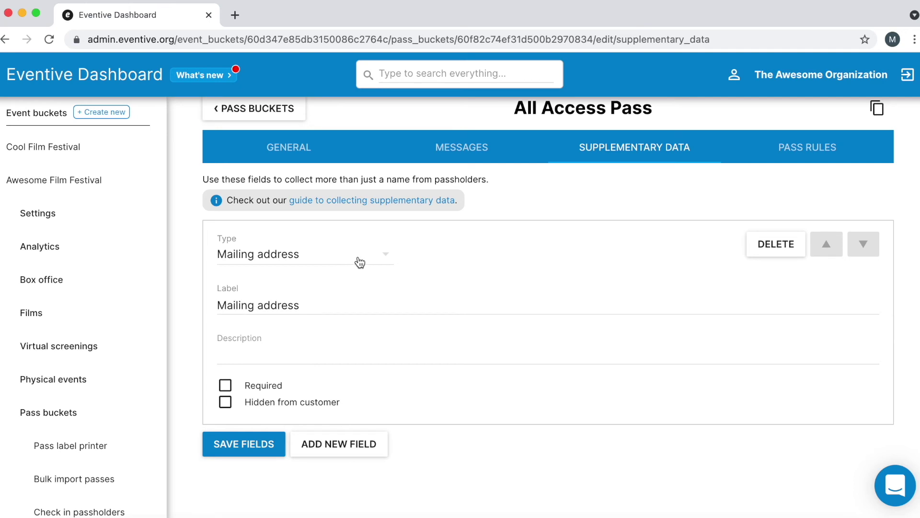
{"action": "left_click", "coordinate": [226, 387]}
{"action": "left_click", "coordinate": [241, 445]}
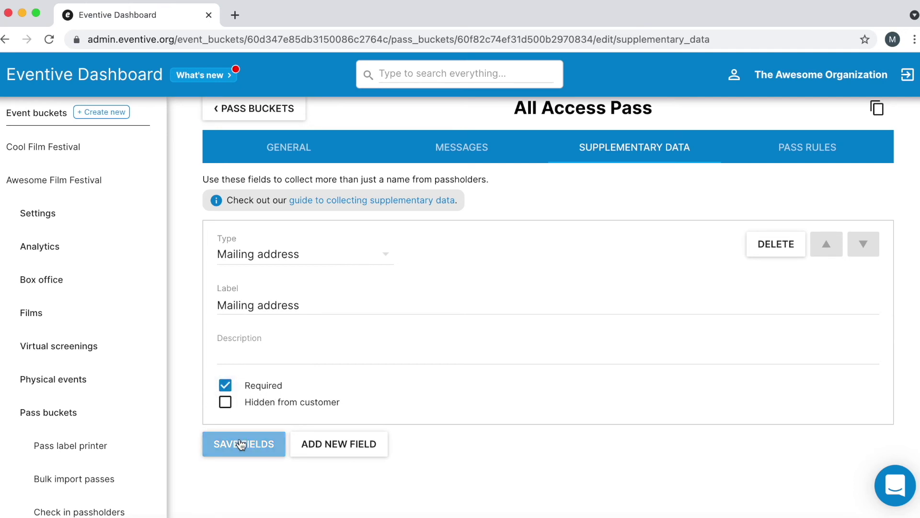
Require waiver agreement with 'Please show up 15 minutes before show time to be guaranteed a seat!' and save
{"action": "left_click", "coordinate": [459, 152]}
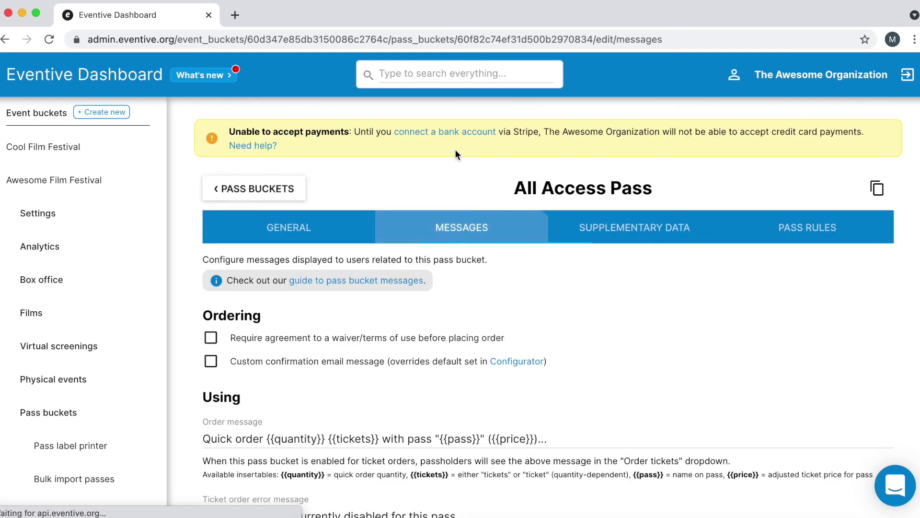
{"action": "scroll", "coordinate": [452, 280], "scroll_direction": "down", "scroll_amount": 3}
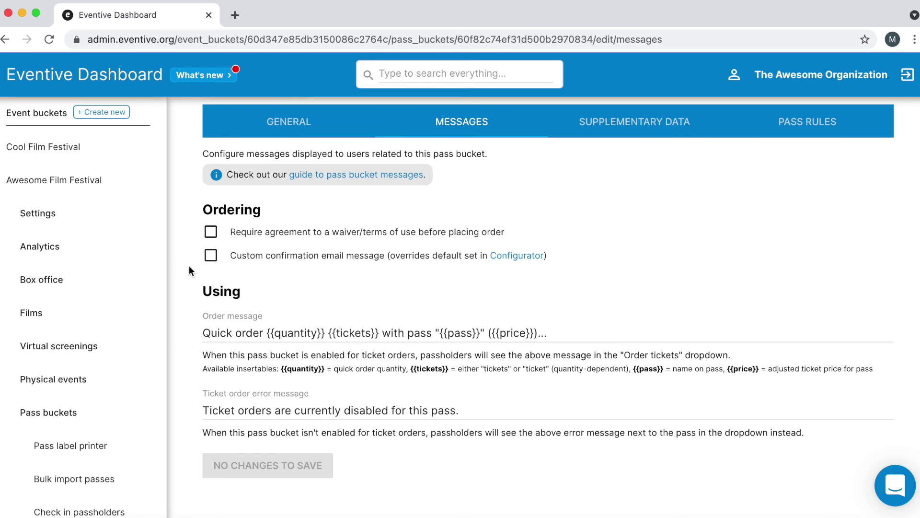
{"action": "left_click", "coordinate": [212, 234]}
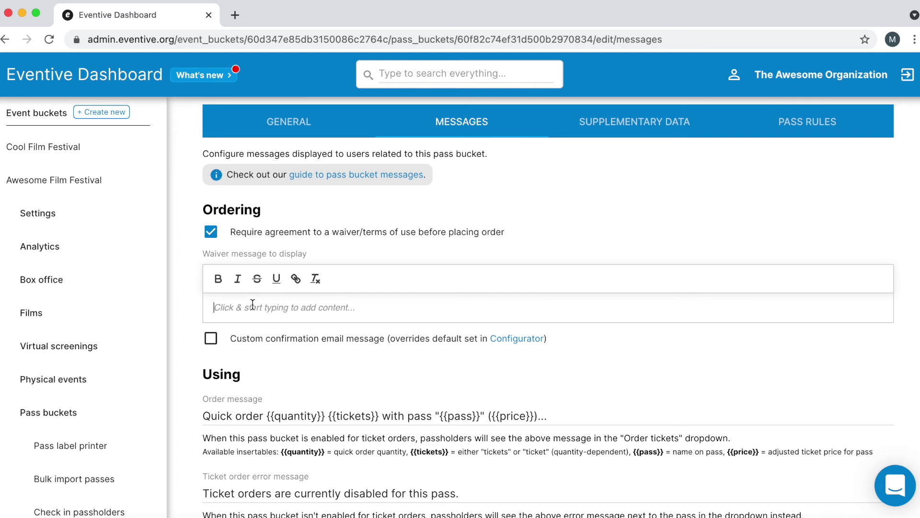
{"action": "type", "text": "Please show up"}
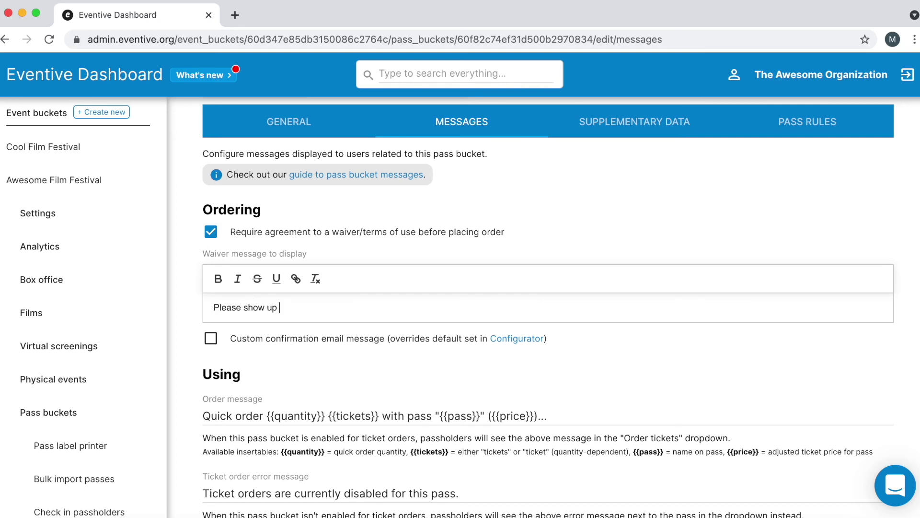
{"action": "type", "text": " 15 minutes before show time to be guaranteed a seat!"}
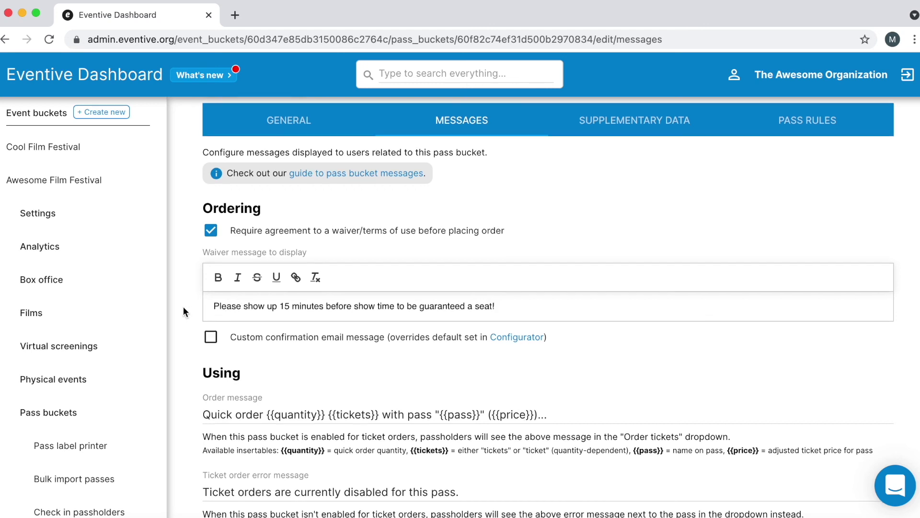
{"action": "scroll", "coordinate": [183, 307], "scroll_direction": "down", "scroll_amount": 3}
{"action": "left_click", "coordinate": [231, 460]}
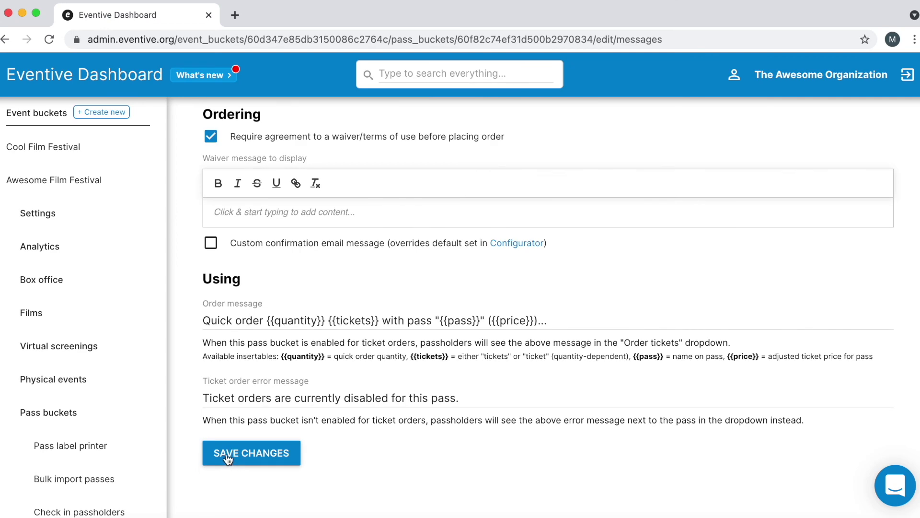
{"action": "scroll", "coordinate": [228, 459], "scroll_direction": "up", "scroll_amount": 1}
{"action": "scroll", "coordinate": [228, 459], "scroll_direction": "up", "scroll_amount": 4}
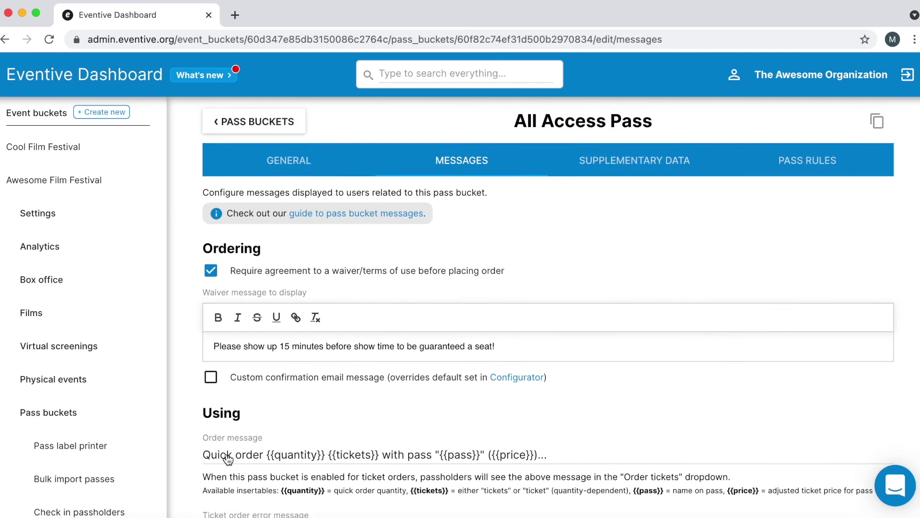